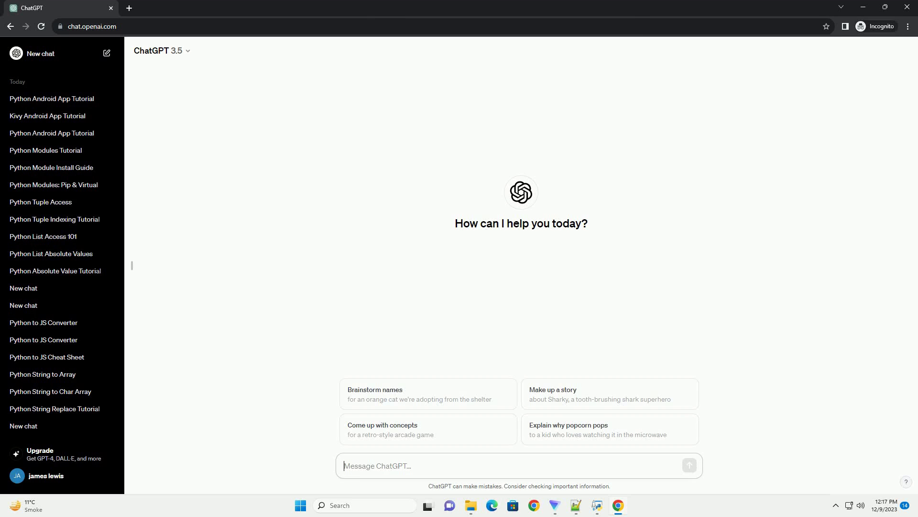
Paste and send the prompt requesting a Python Android emulator automation tutorial with code.
type("write an informative tutorial about python android emulator automation with code example")
key("Return")
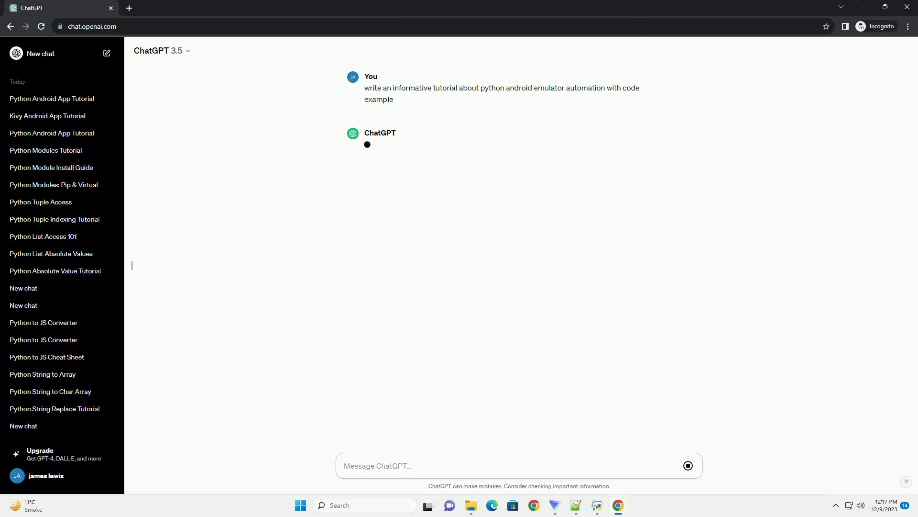